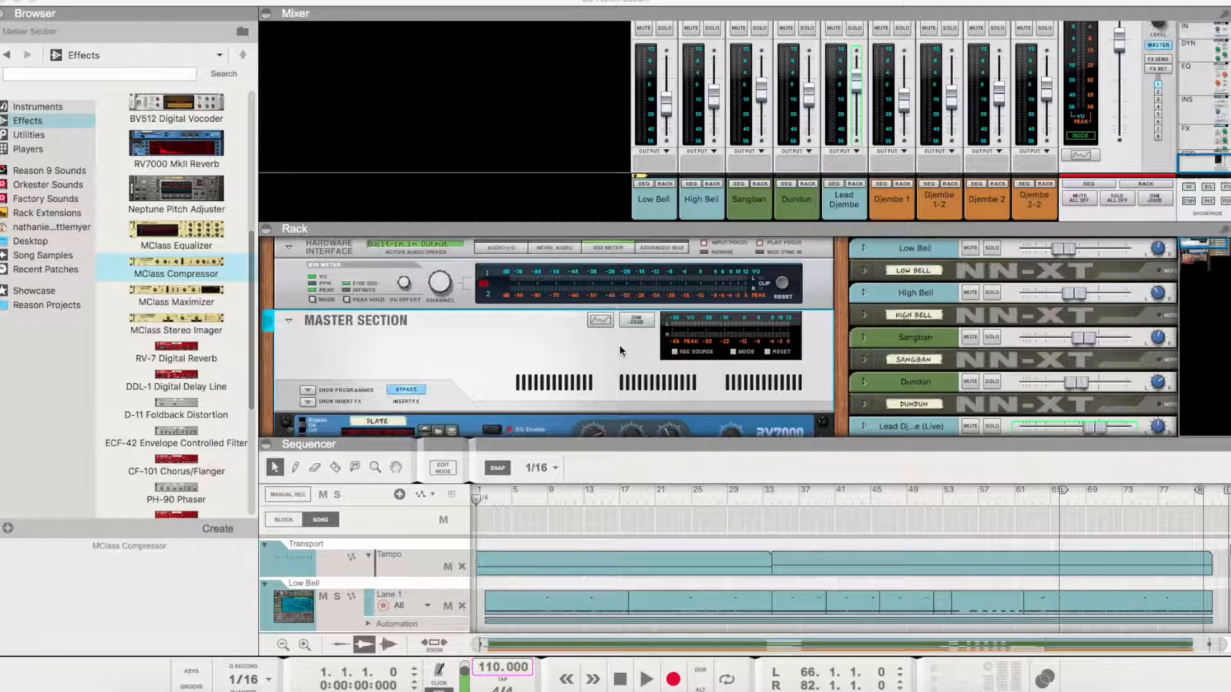
Collapse the mixer and sequencer areas so the rack takes up the full working space
scroll(878, 598, down, 5)
scroll(878, 599, up, 5)
scroll(979, 114, up, 5)
scroll(979, 113, down, 5)
click(267, 14)
click(265, 344)
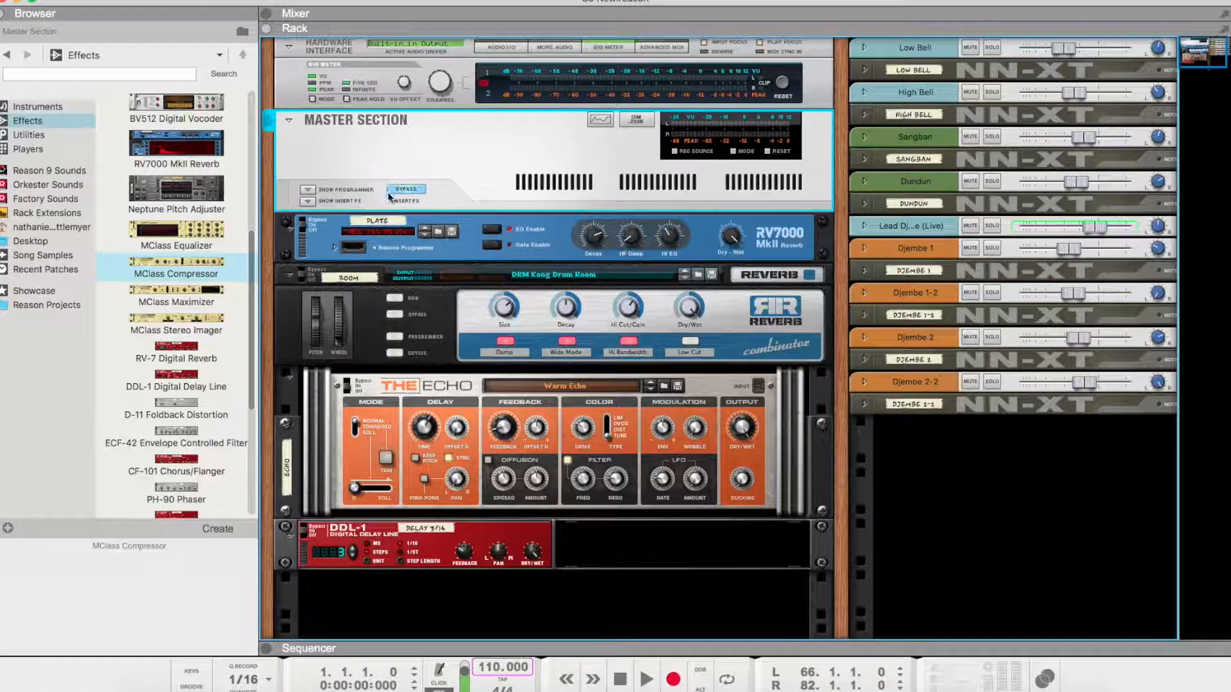
Show the master section's insert effects and turn off their bypass
click(308, 201)
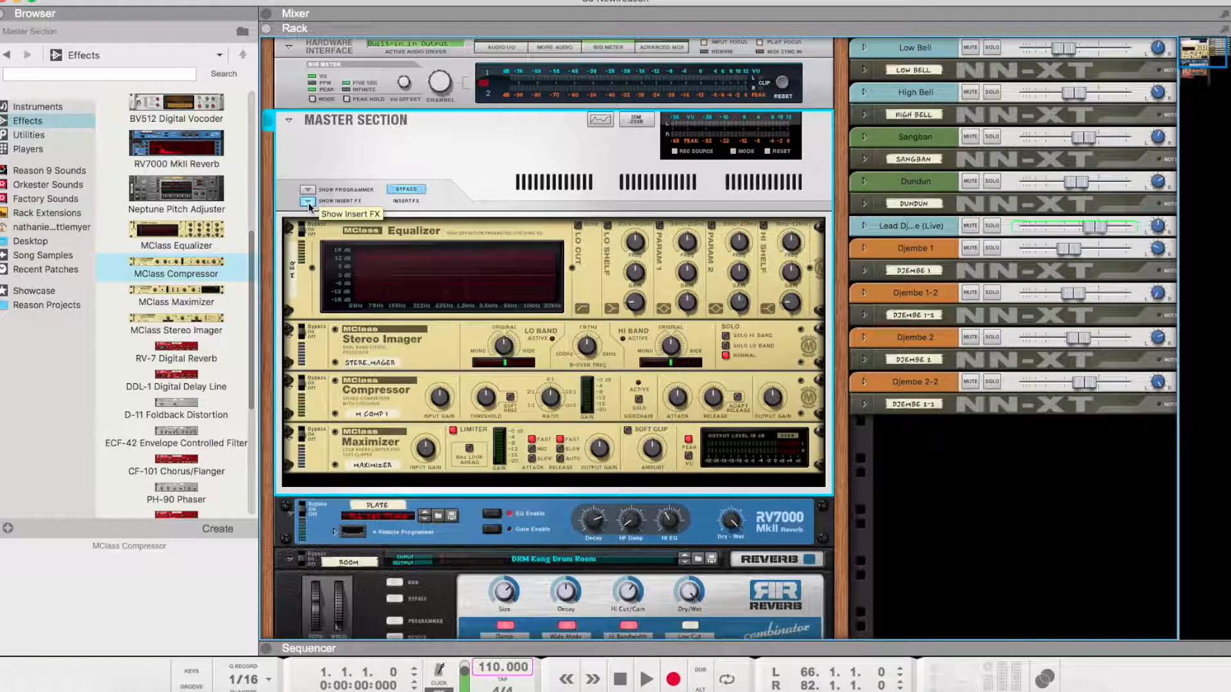
click(411, 189)
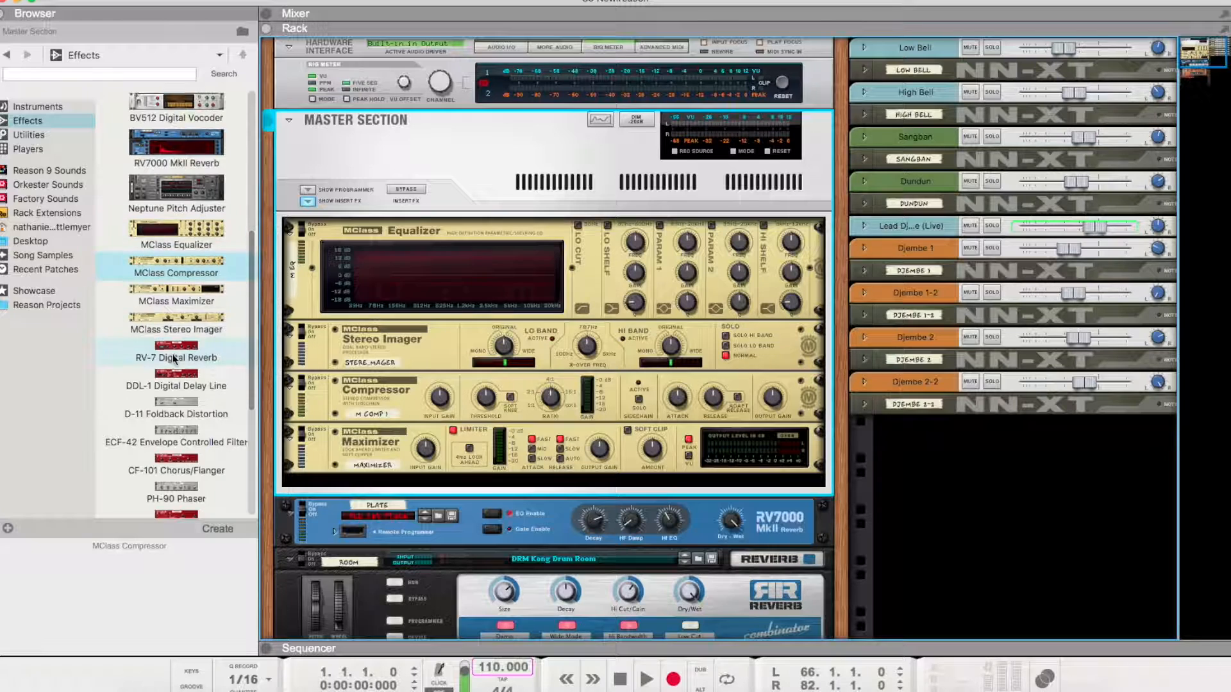
Add the AirRaid Audio Elements - Splitter effect between the Stereo Imager and the Compressor in the master inserts
scroll(173, 359, down, 5)
click(183, 381)
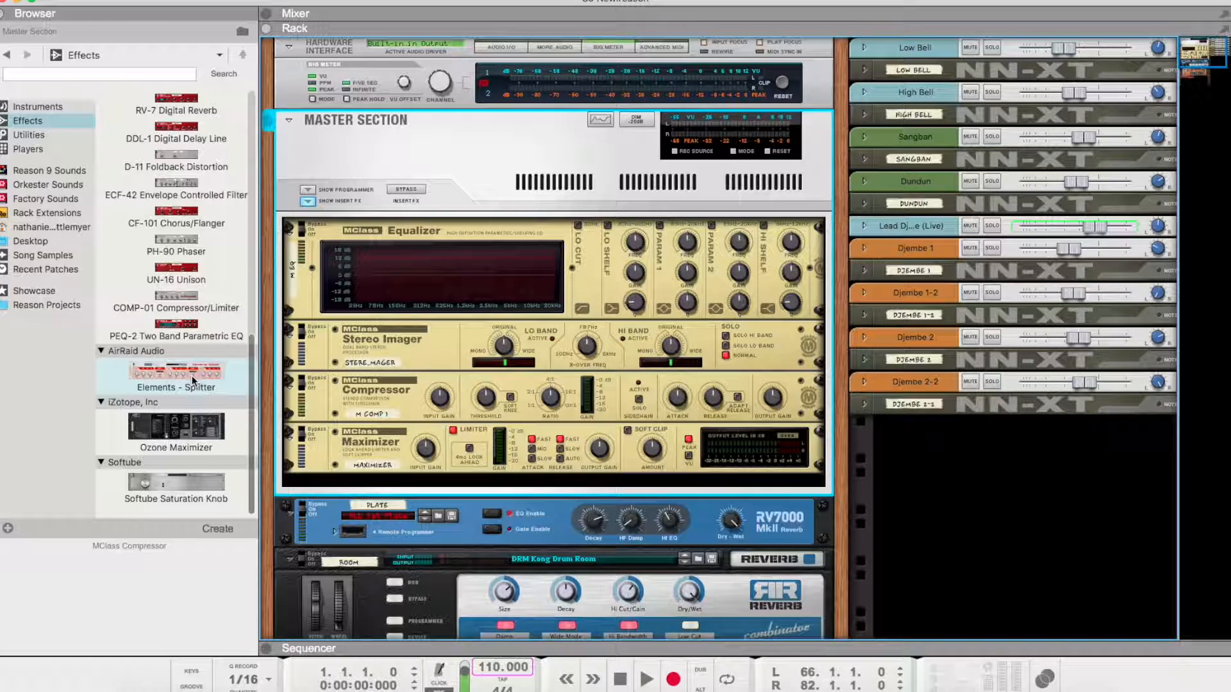
drag(169, 371, 524, 373)
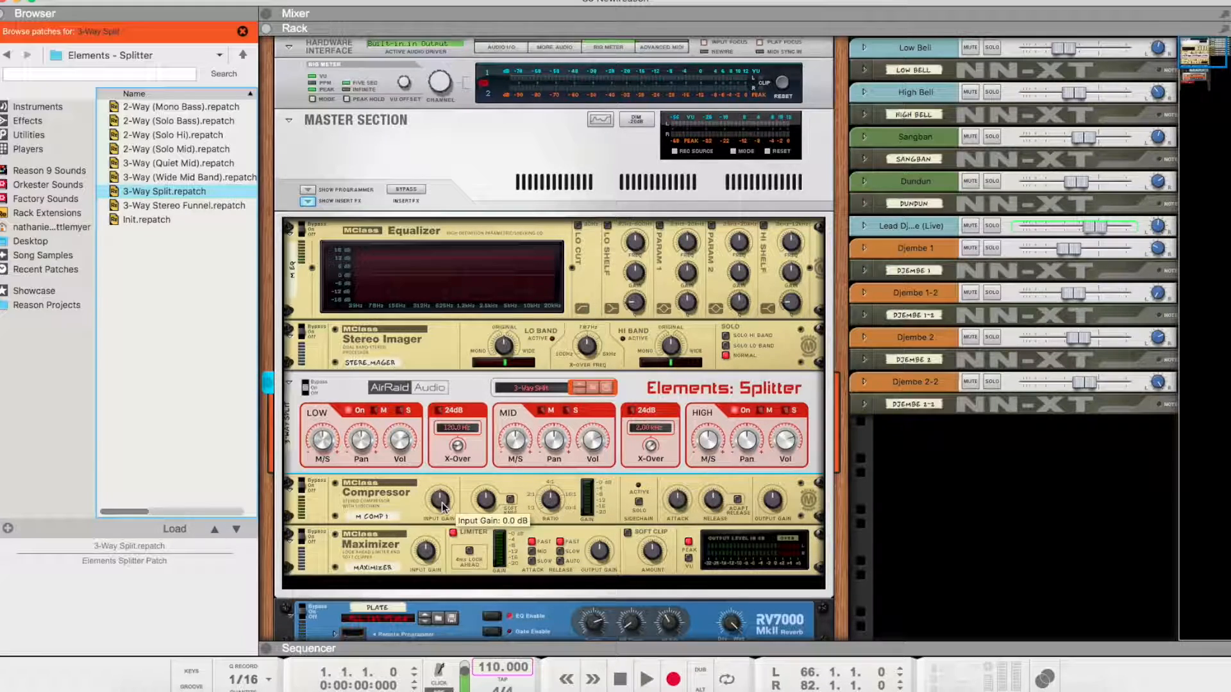
Add two more MClass Compressors directly below the existing compressor in the master inserts
click(30, 122)
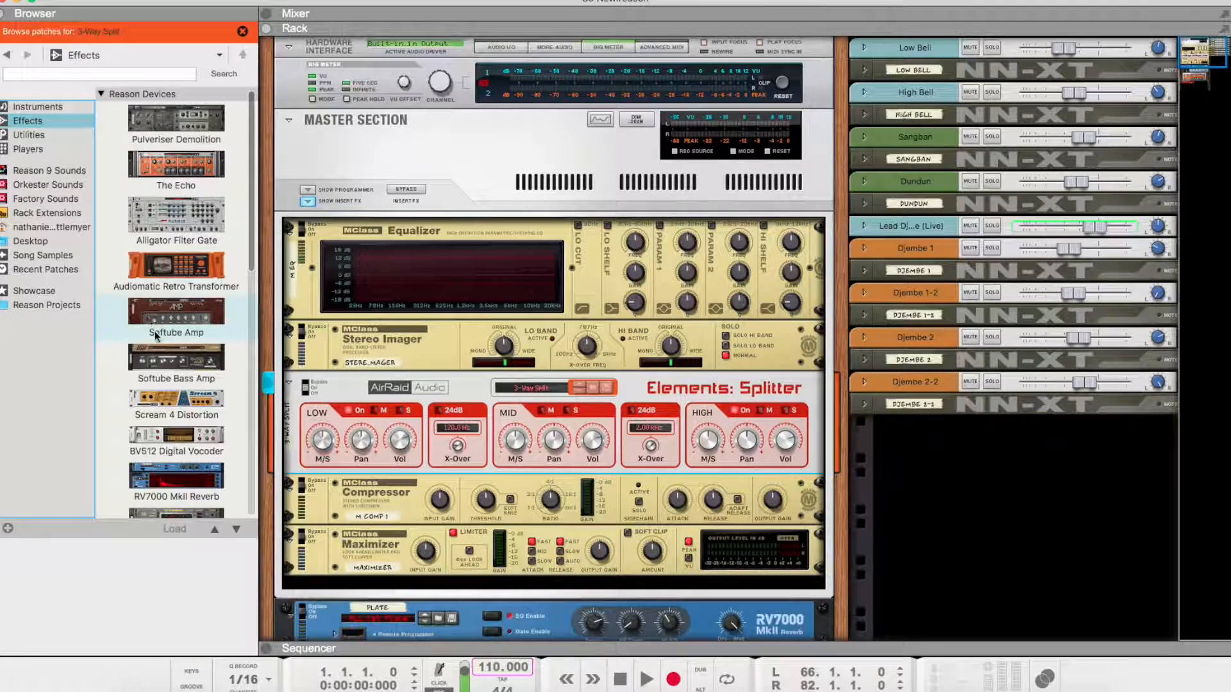
scroll(155, 331, down, 10)
drag(173, 301, 559, 522)
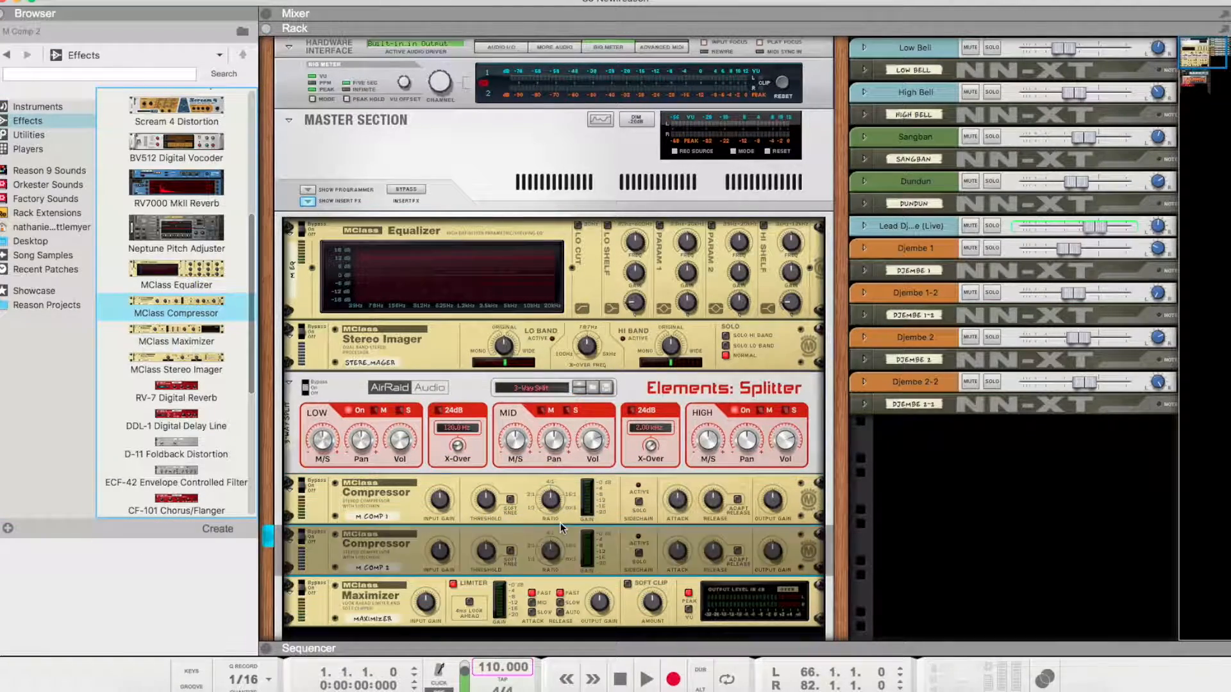
drag(180, 300, 587, 570)
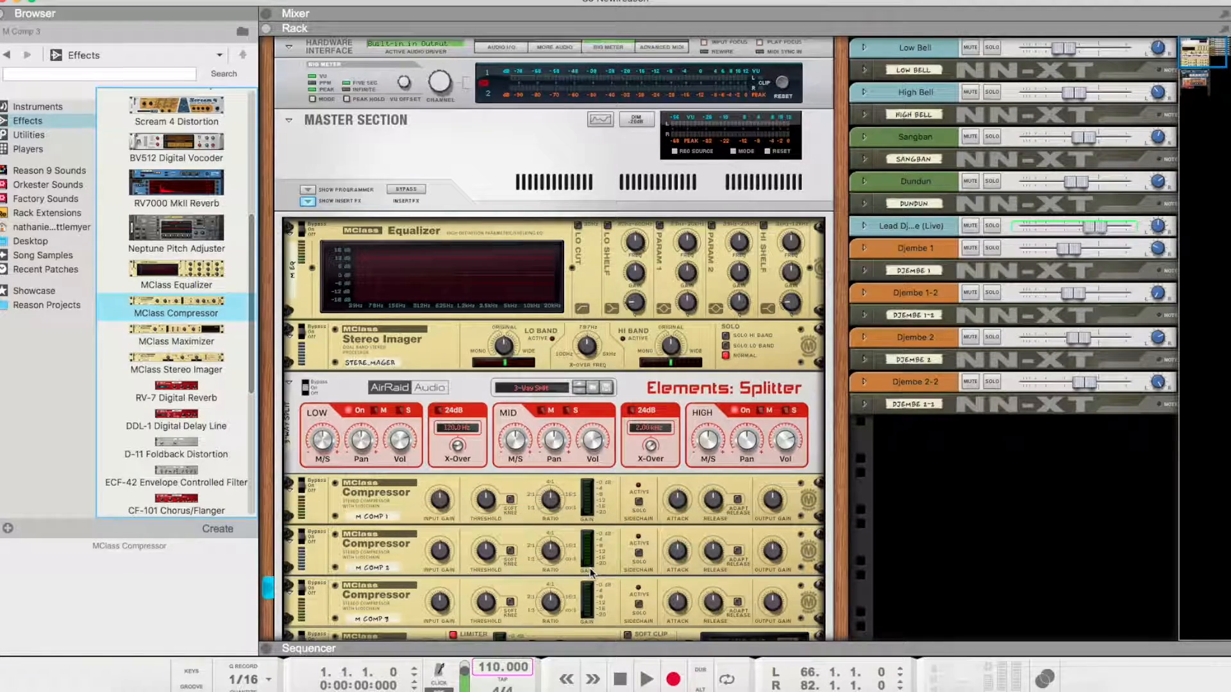
On the rack's rear side, move the splitter cable feeding the first compressor from the mid band output to the high band output
scroll(613, 524, down, 3)
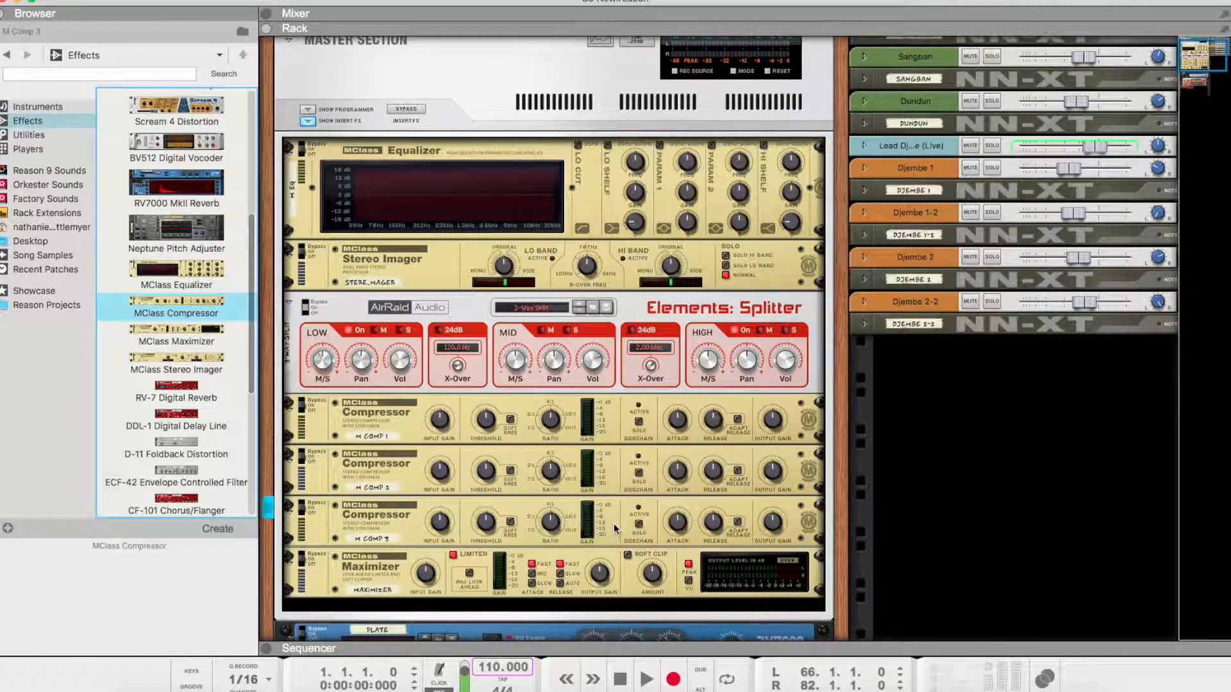
key(Tab)
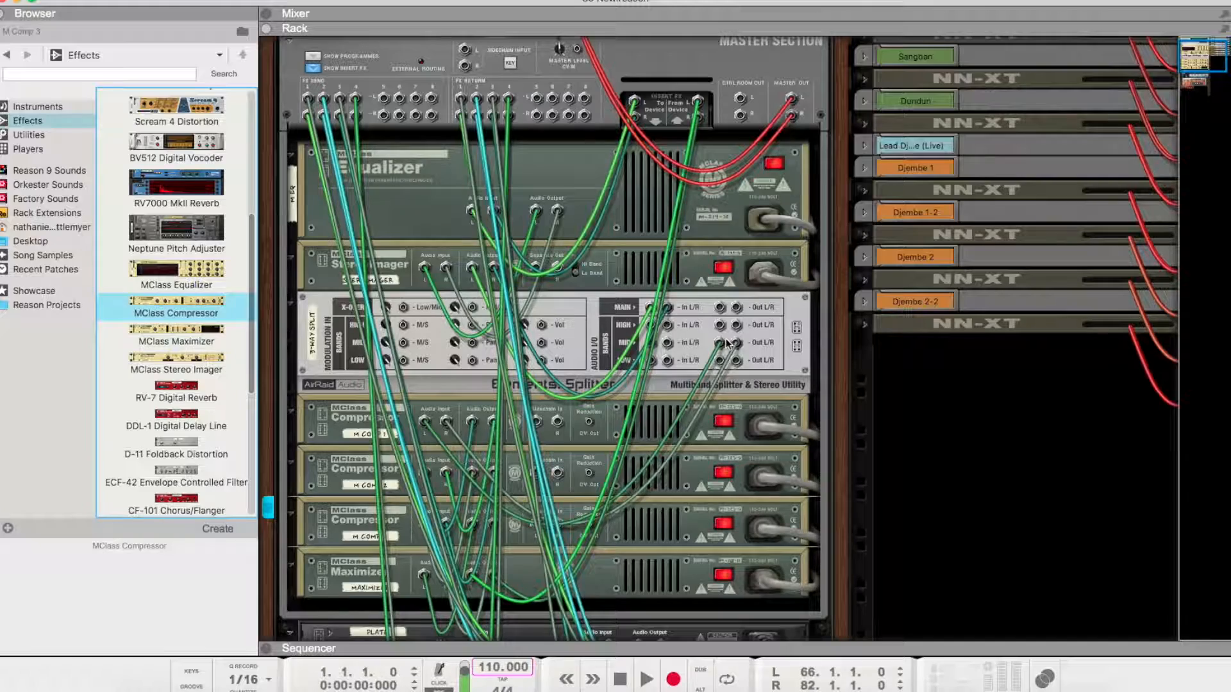
drag(723, 346, 737, 325)
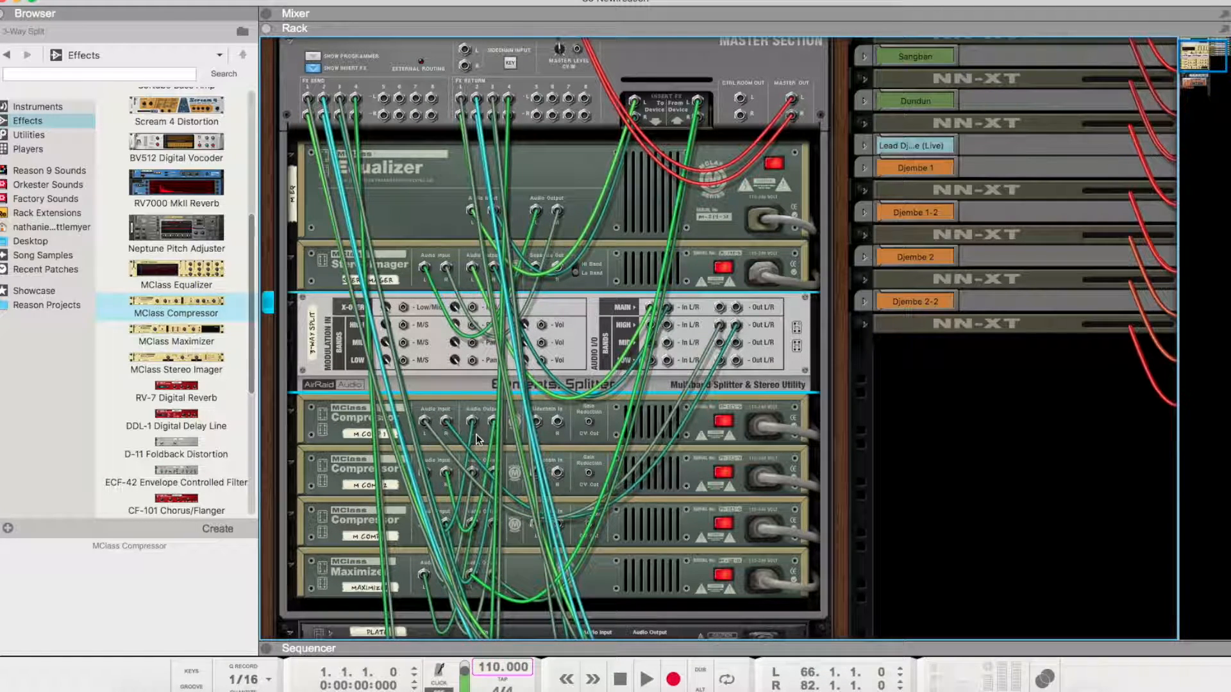
Disconnect the second and third MClass Compressors, M Comp 2 and M Comp 3, from their automatic routing
click(347, 478)
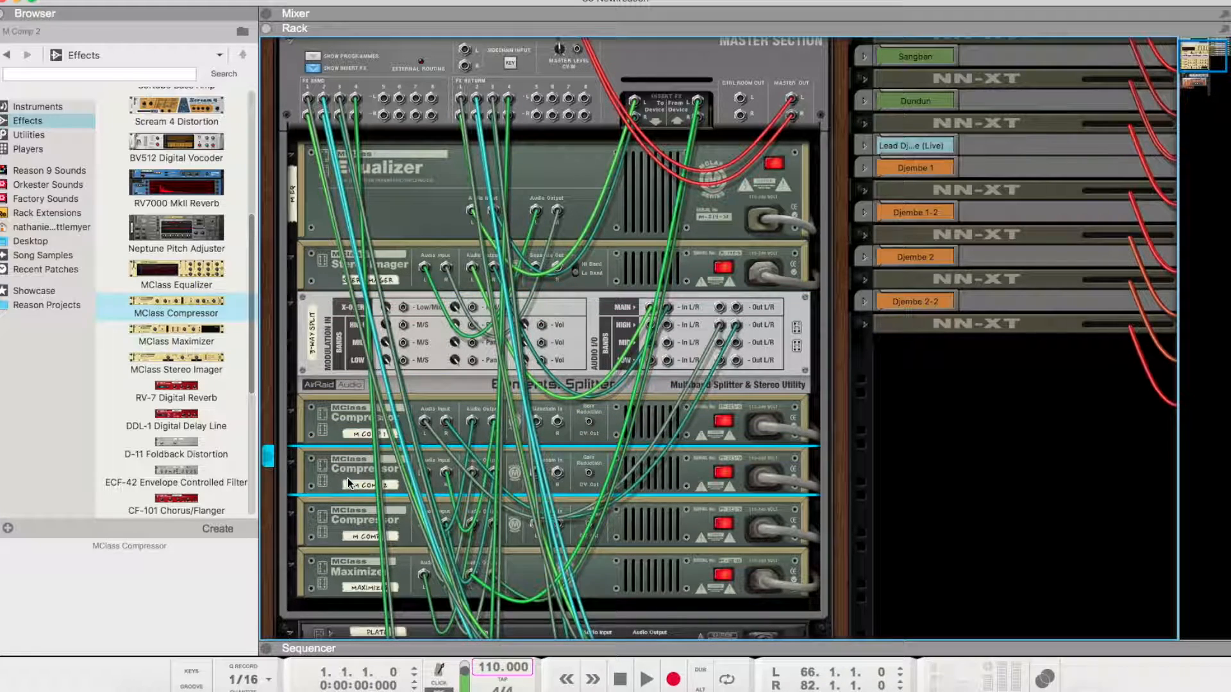
right_click(348, 478)
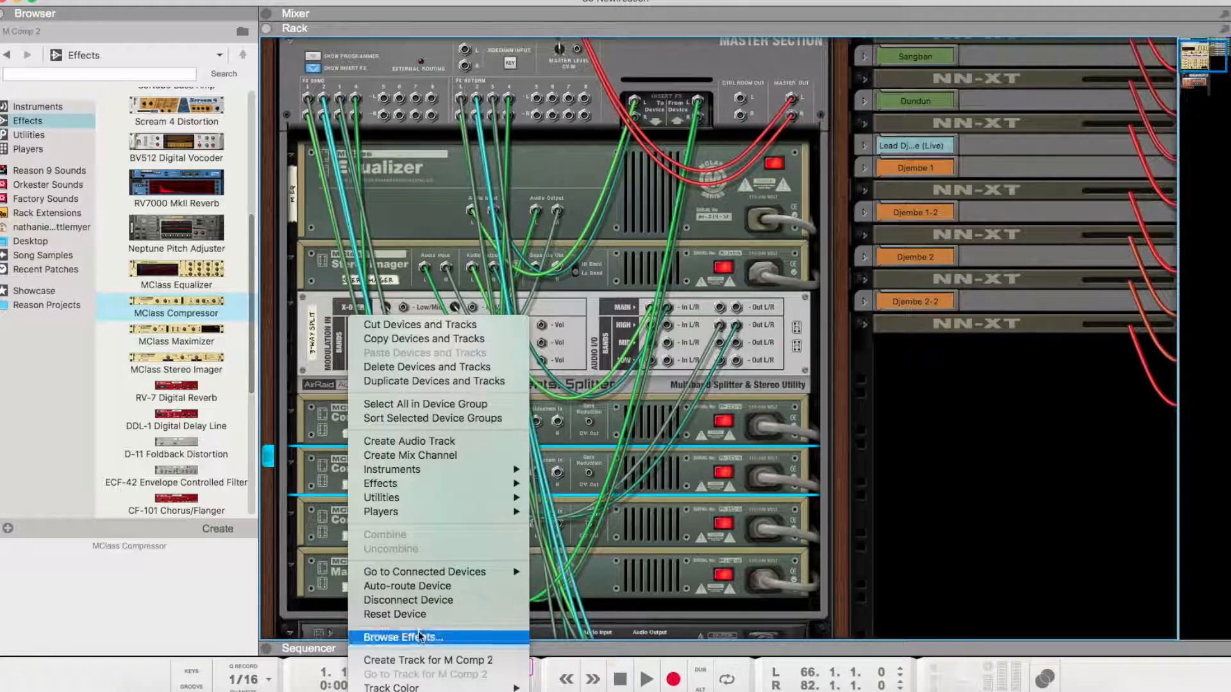
click(432, 601)
click(343, 521)
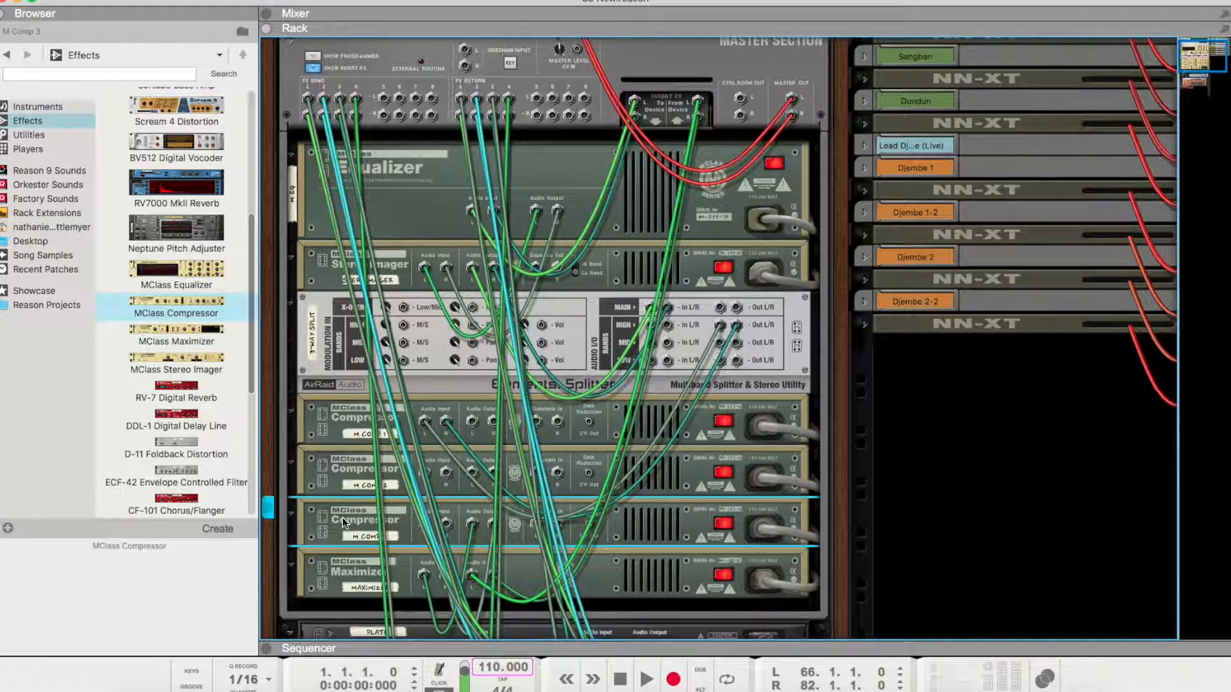
right_click(343, 521)
click(410, 601)
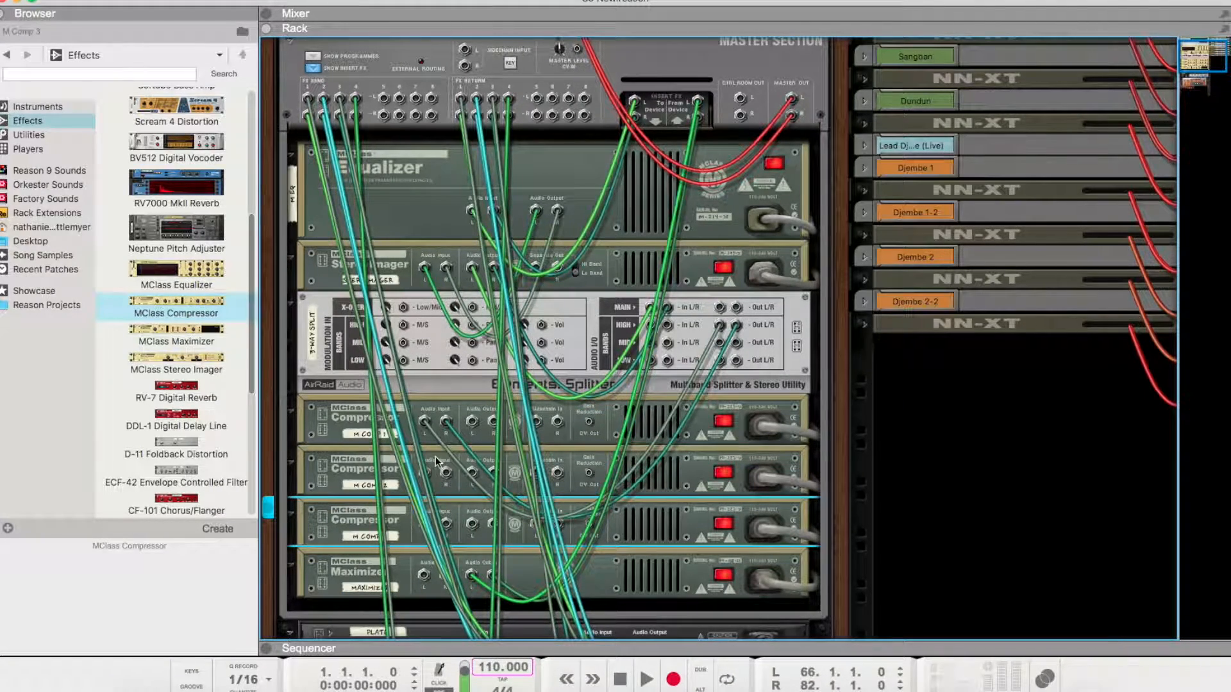
Cable the splitter's mid band output to the second compressor's audio input and its low band output to the third compressor's
click(722, 345)
drag(721, 345, 426, 480)
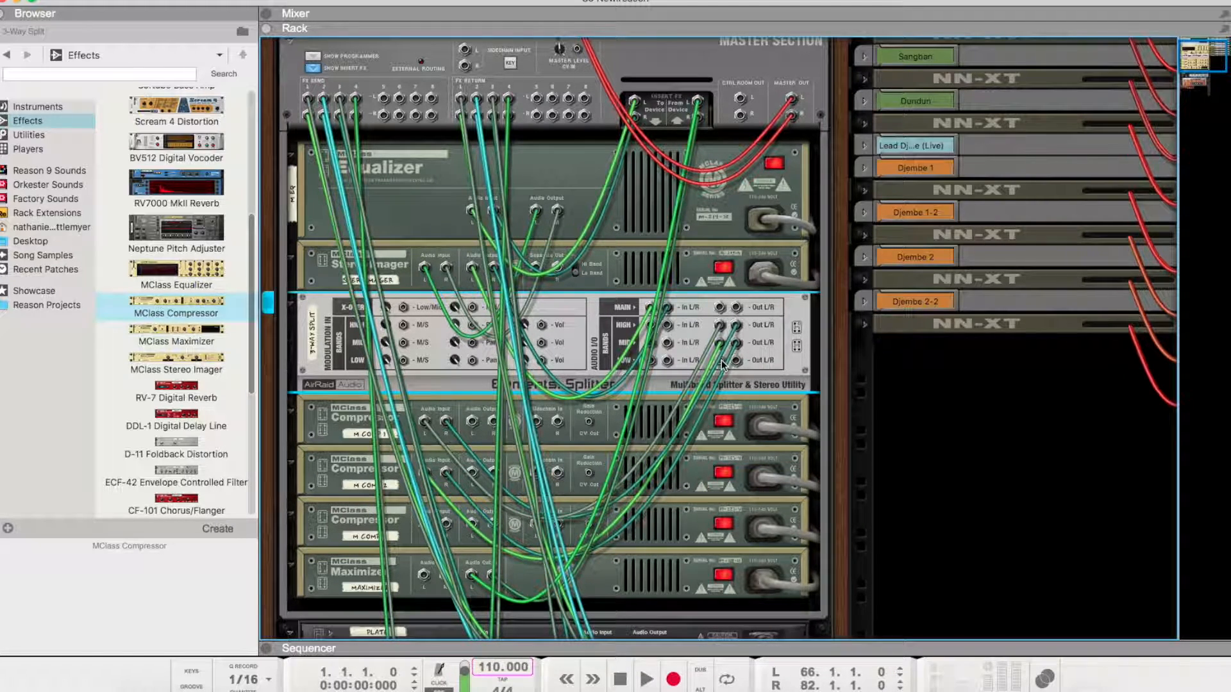
drag(721, 361, 425, 526)
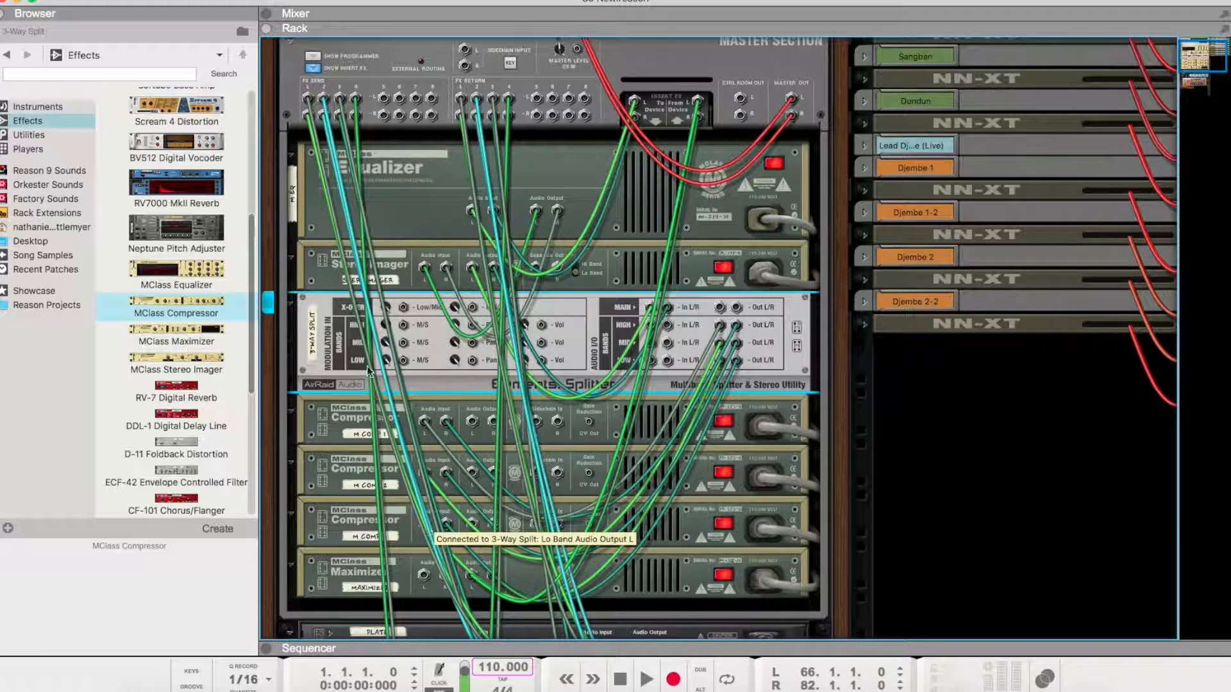
Rename the three MClass Compressors, from the upper to the lower one, as High, Mid and Low
double_click(352, 433)
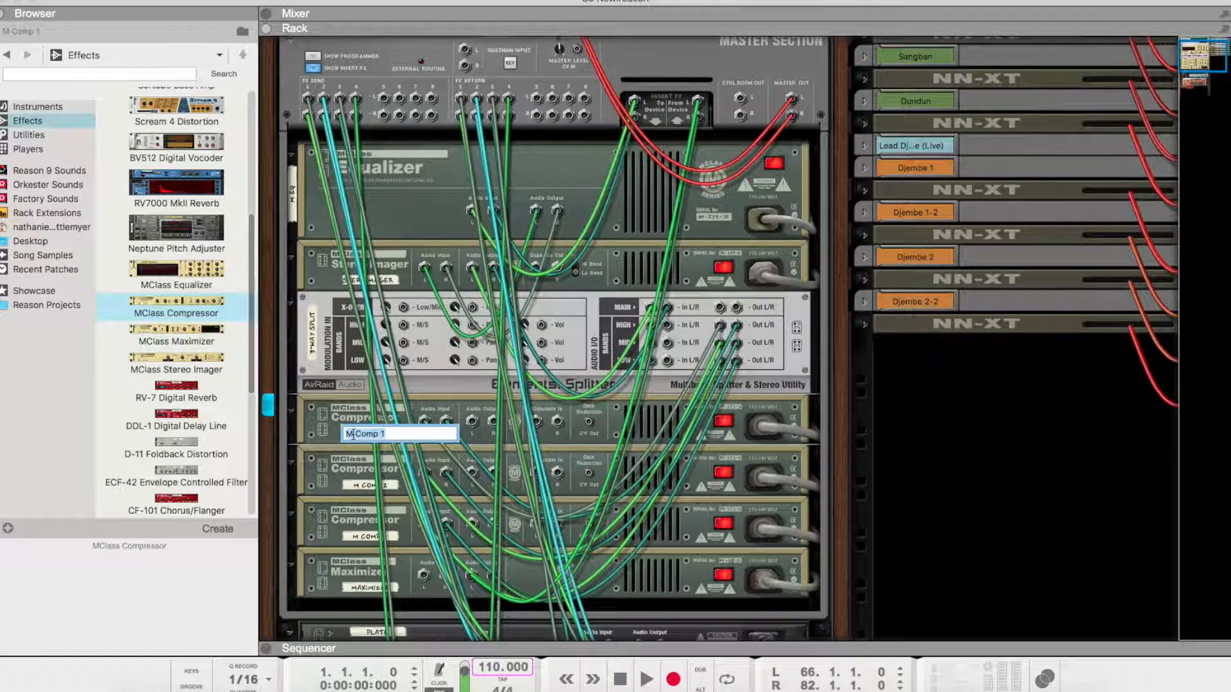
text(High)
key(Return)
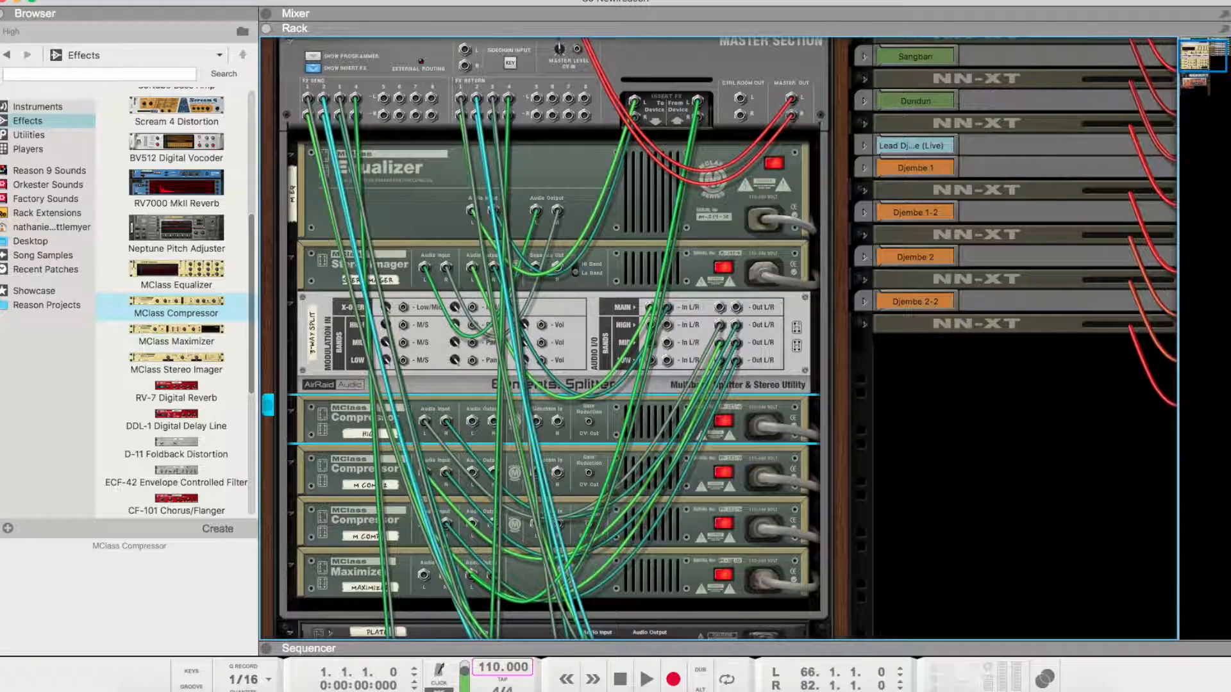
double_click(360, 486)
text(M)
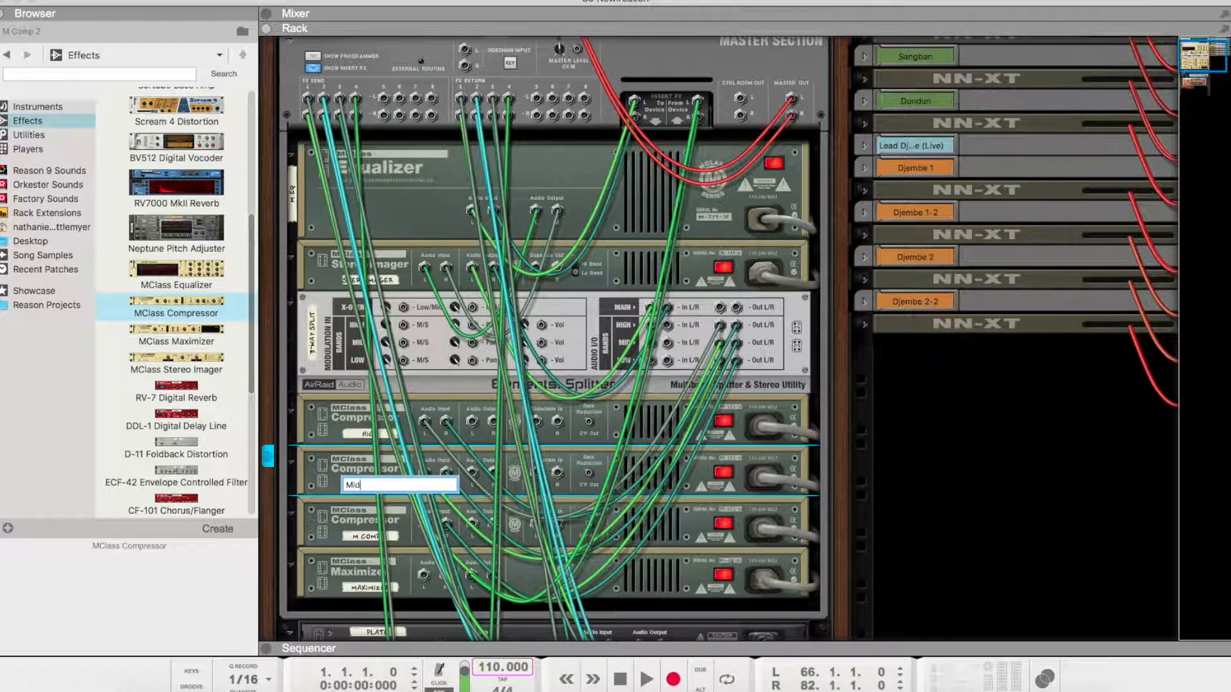
text(id)
key(Return)
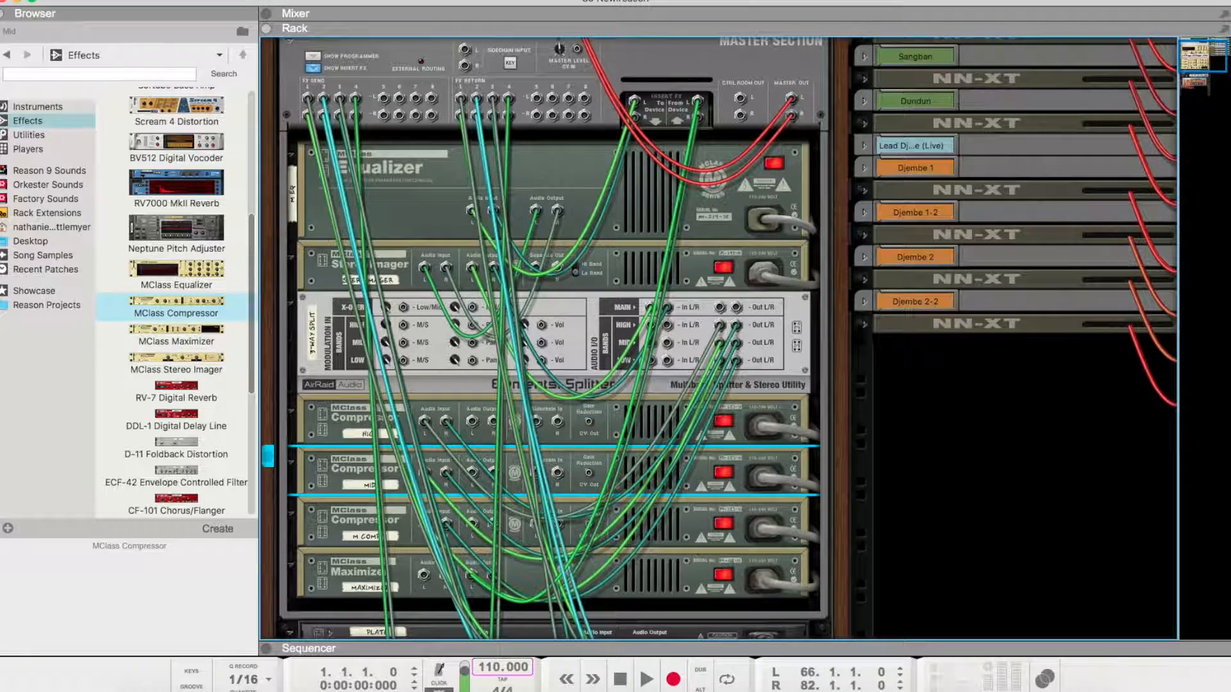
double_click(364, 536)
text(Low)
key(Return)
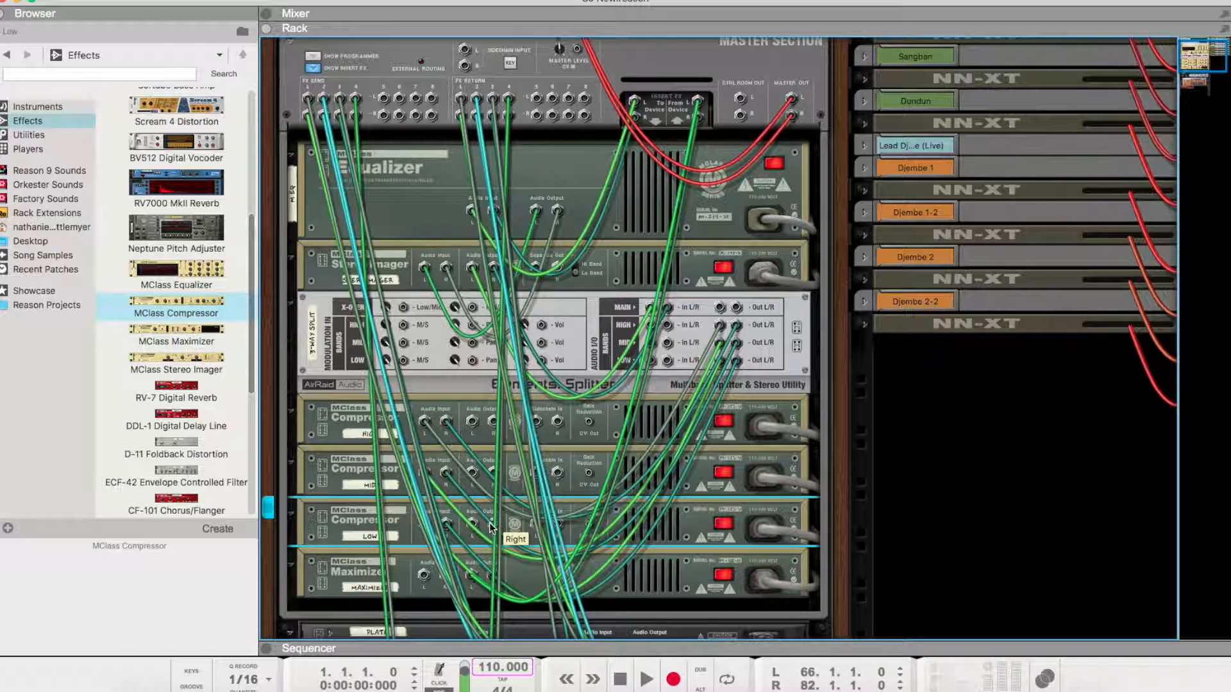
Return to the rack's front side and add a Spider Audio Merger & Splitter between the Low compressor and the Maximizer
key(Tab)
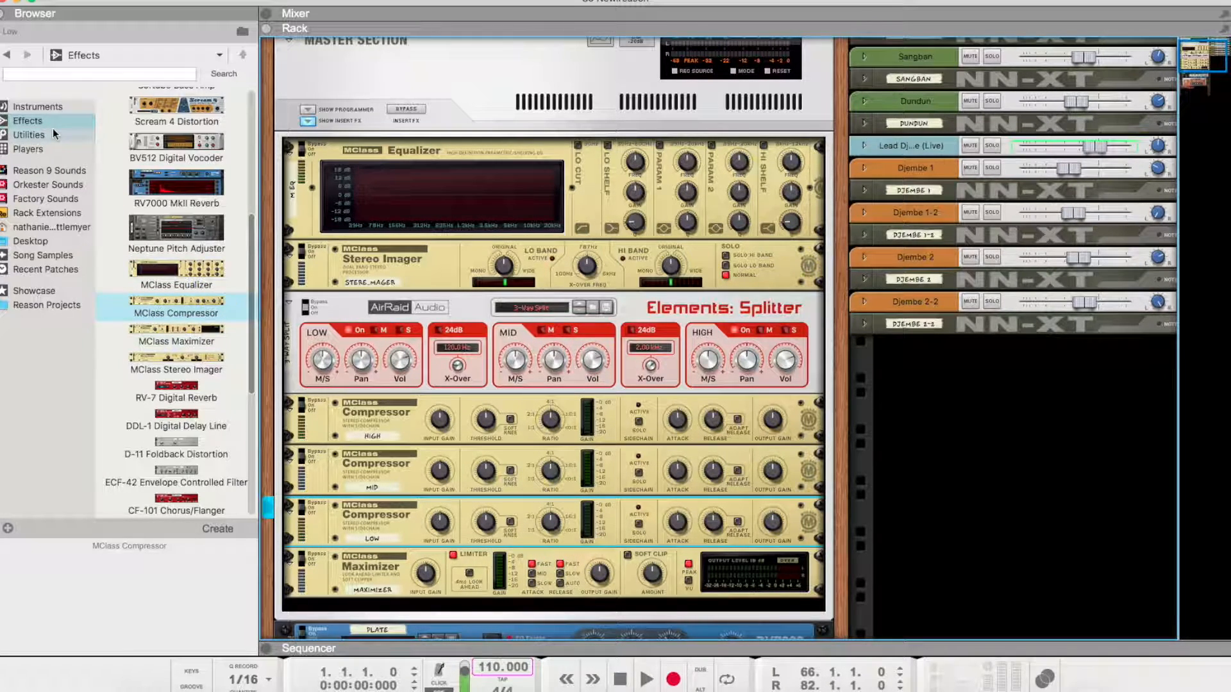
click(28, 134)
scroll(190, 312, down, 5)
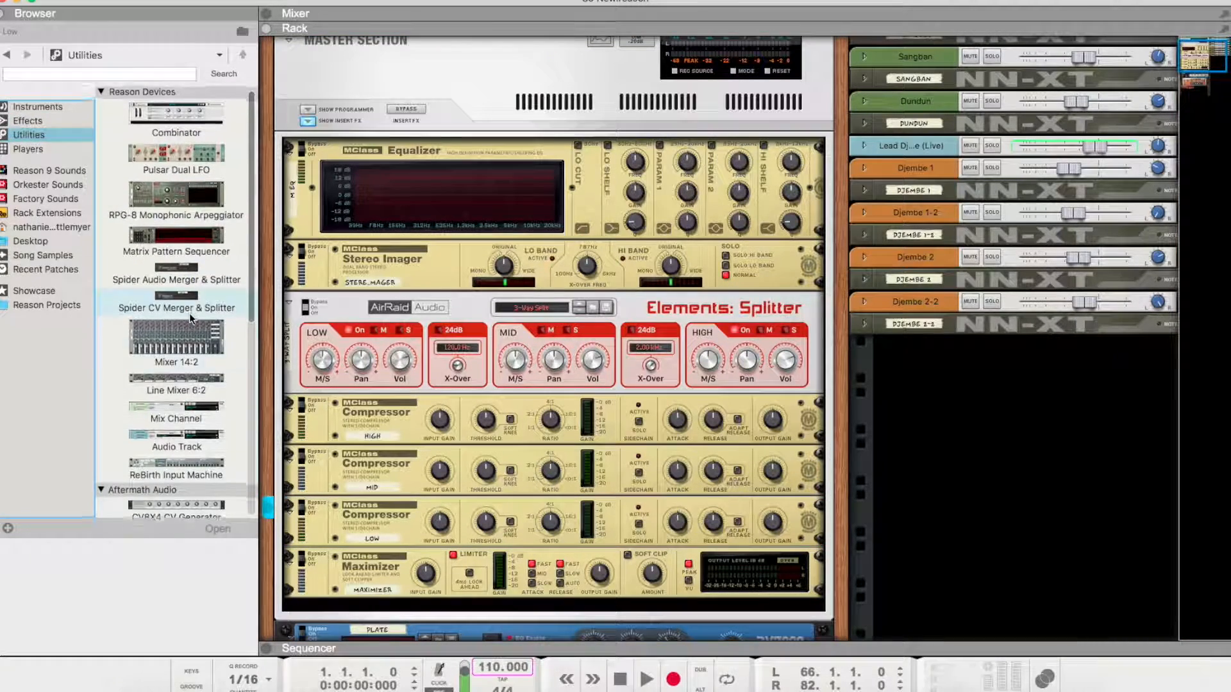
scroll(190, 313, up, 1)
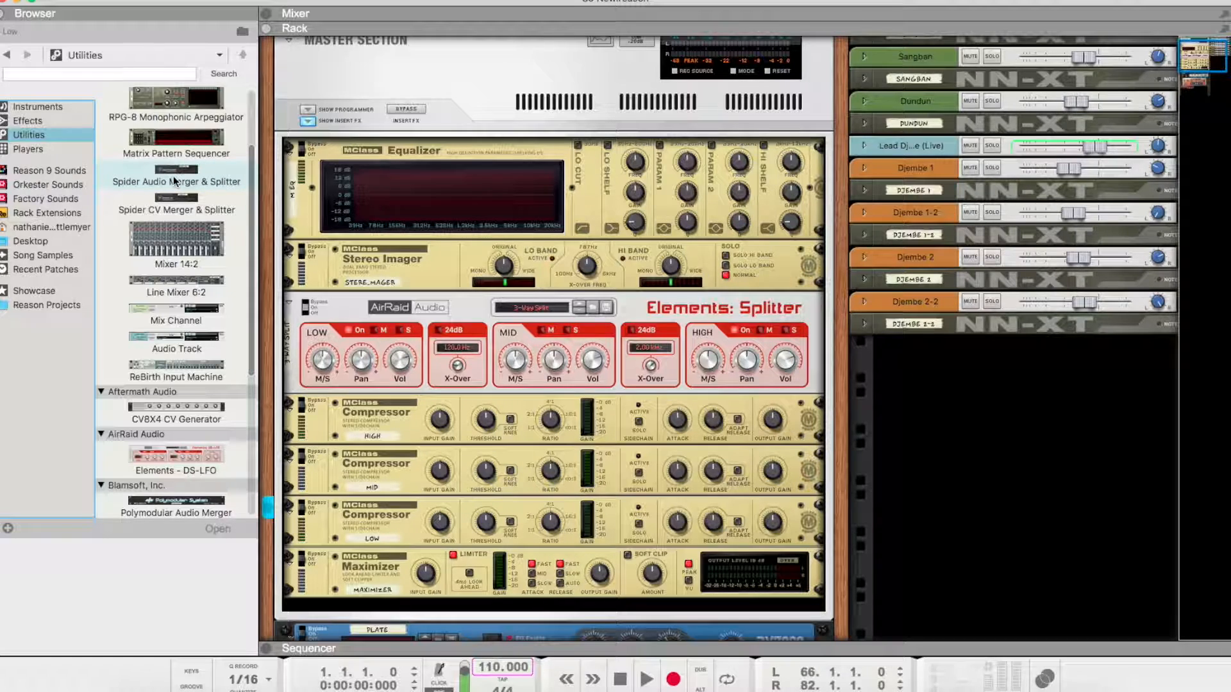
drag(173, 176, 417, 550)
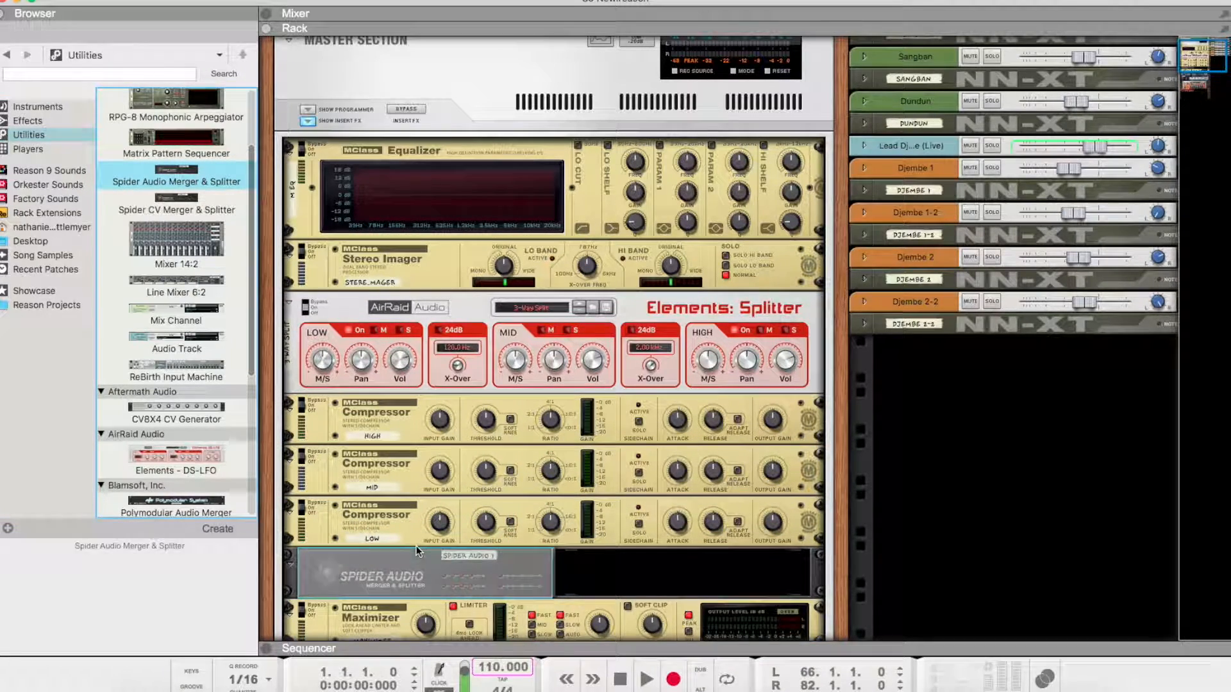
On the rack's rear side, cable the High, Mid and Low compressor outputs to the first three Spider Audio merge inputs
key(Tab)
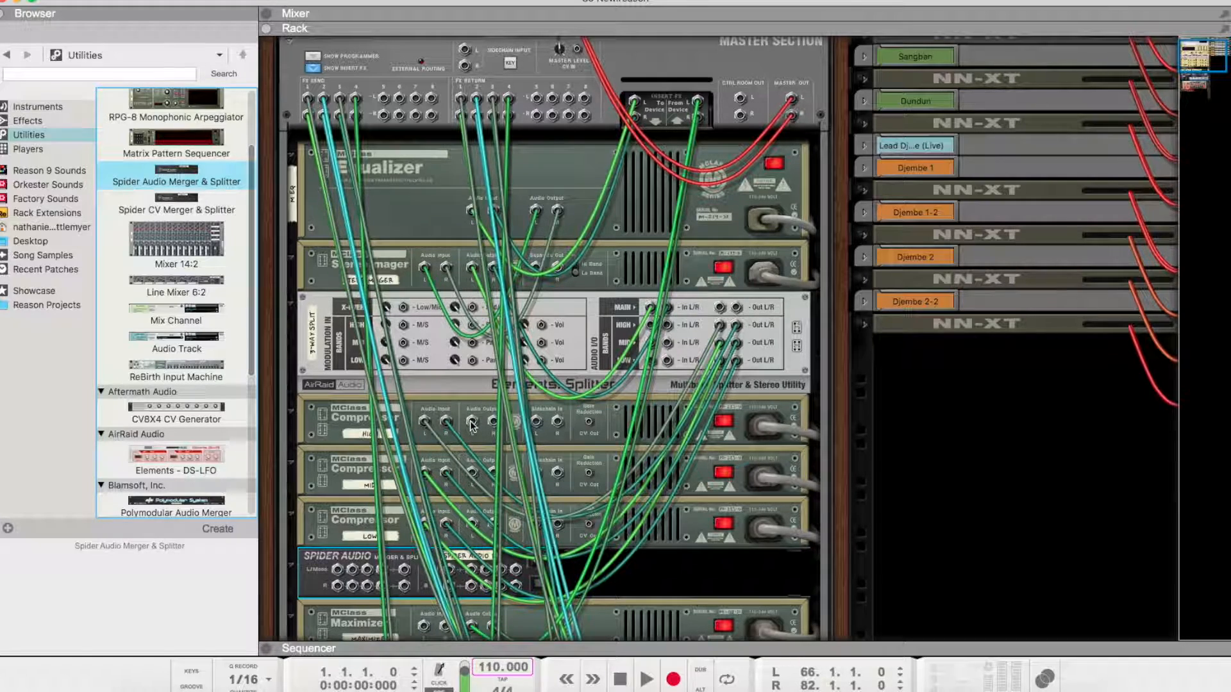
drag(472, 423, 338, 572)
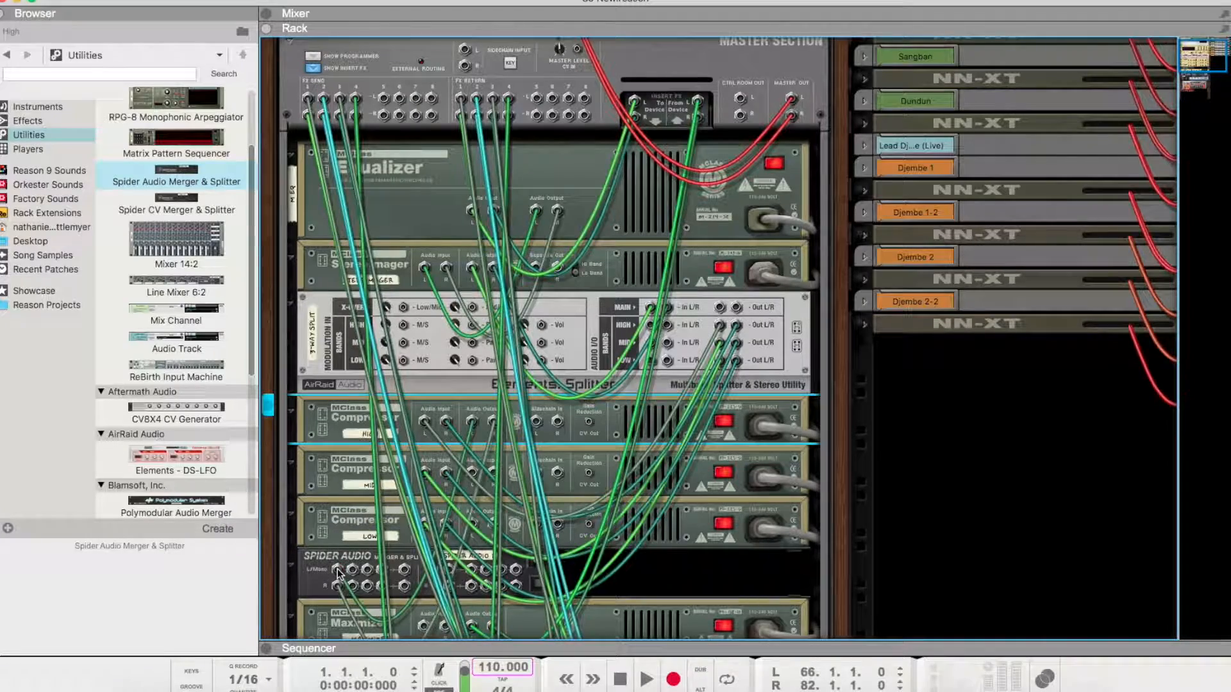
click(473, 476)
drag(473, 476, 352, 569)
click(471, 524)
drag(471, 525, 369, 573)
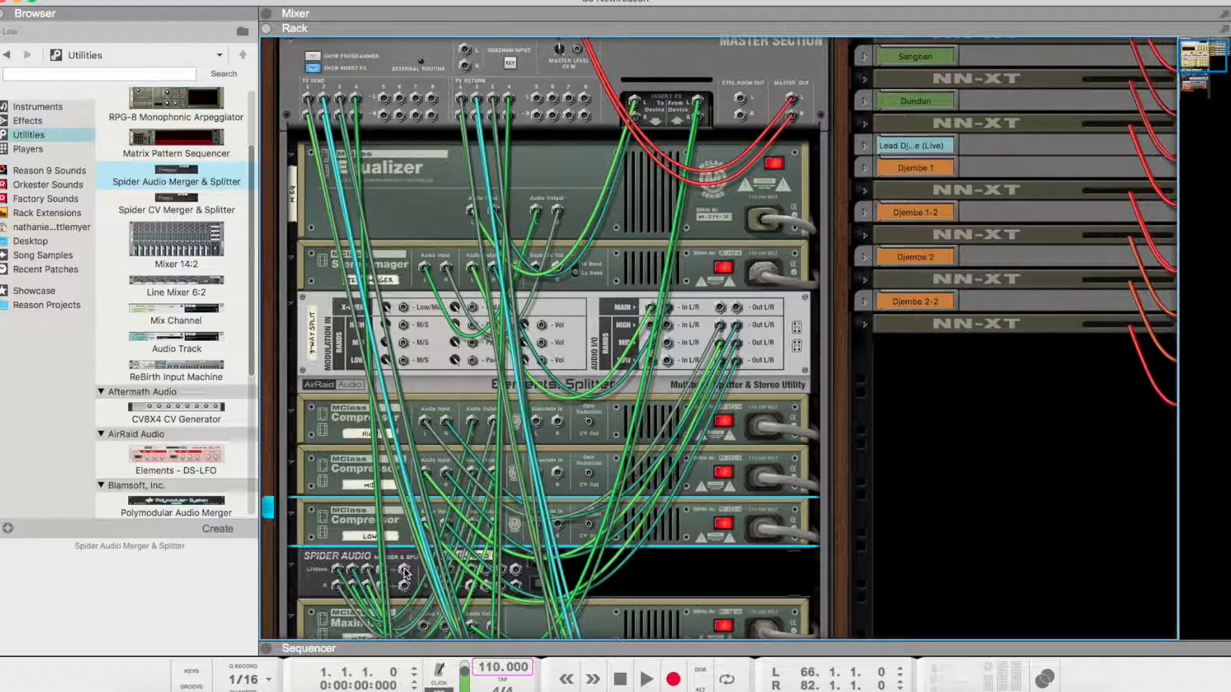
Cable the Spider Audio merge output to the Maximizer's audio input and return to the rack's front side
drag(405, 572, 424, 540)
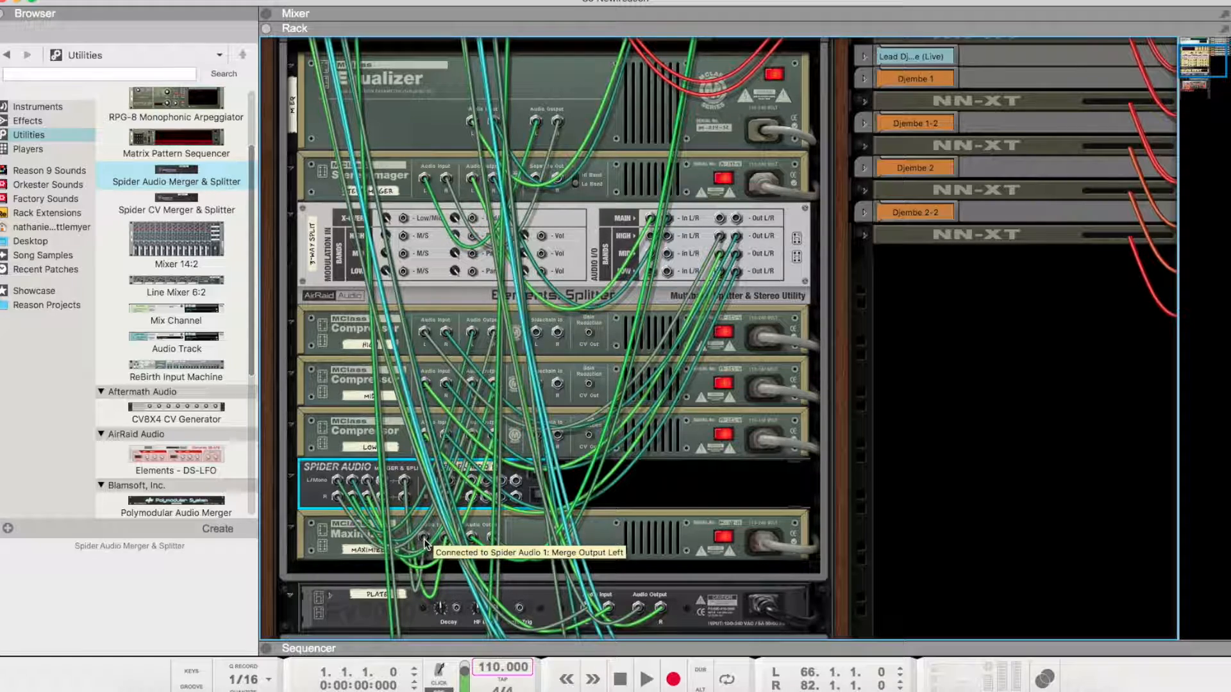
key(Tab)
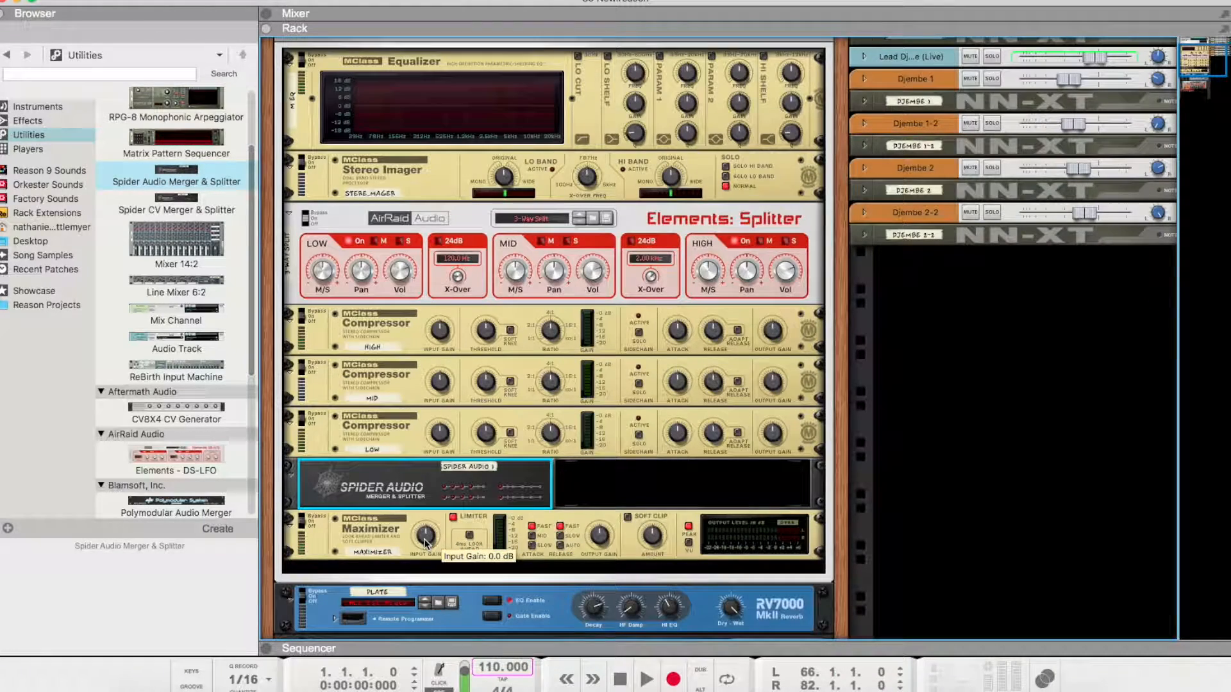
Play the song briefly to check the signal through the compressors and Maximizer, and stop playback
click(646, 679)
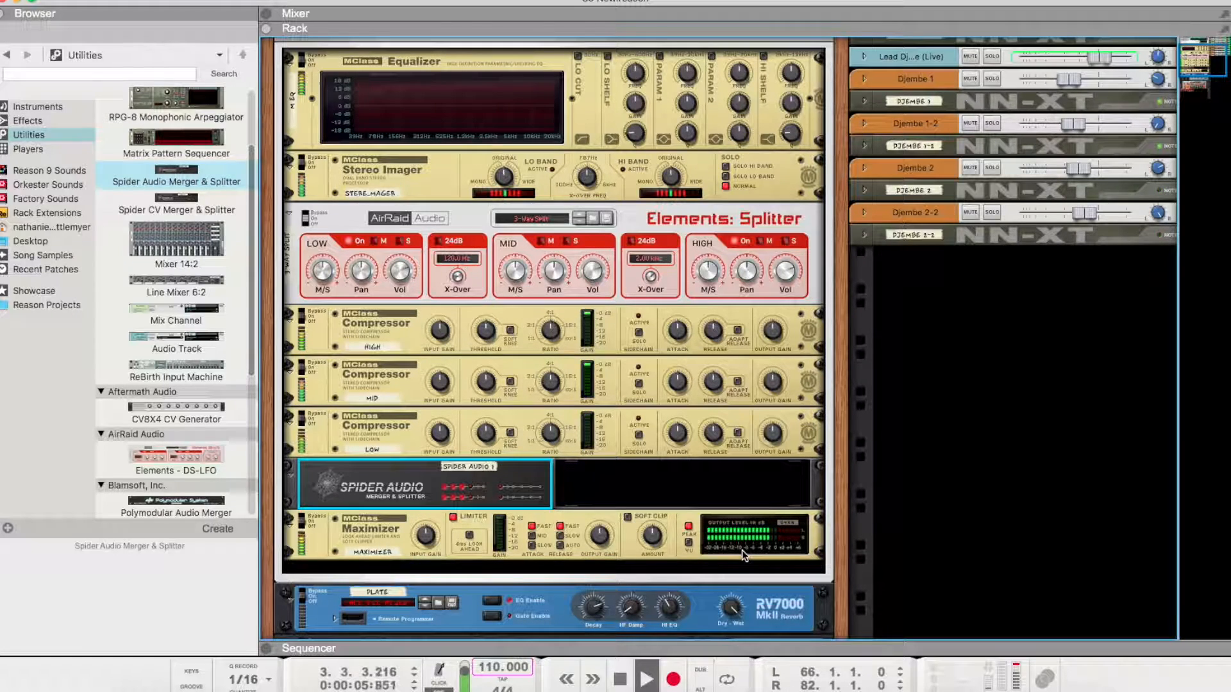
click(625, 677)
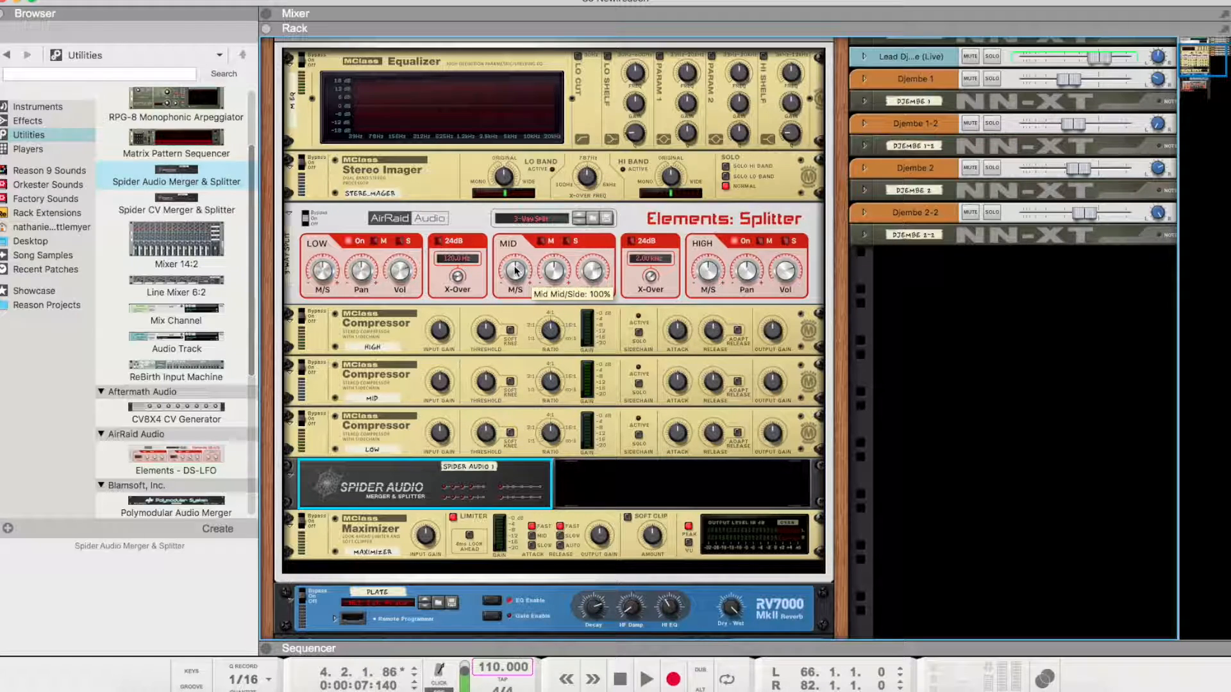
View the Drawmer 1973 three-band compressor reference image, 1973_large.jpg, and return to the rack
click(906, 689)
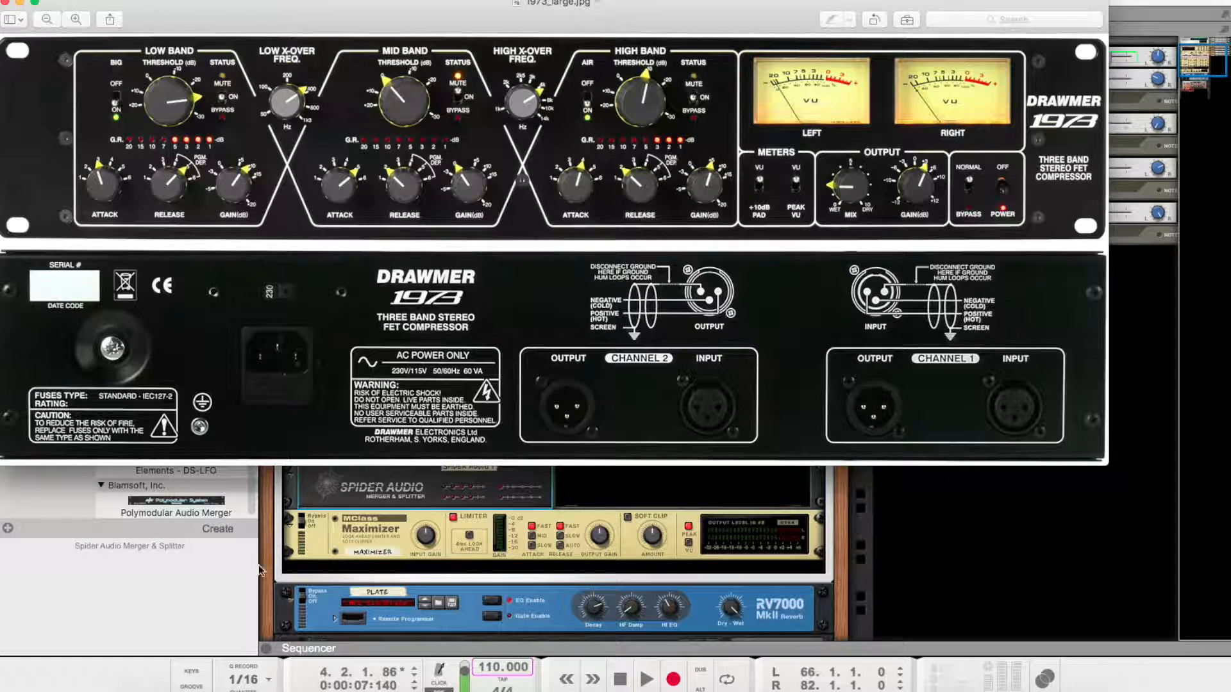
click(206, 609)
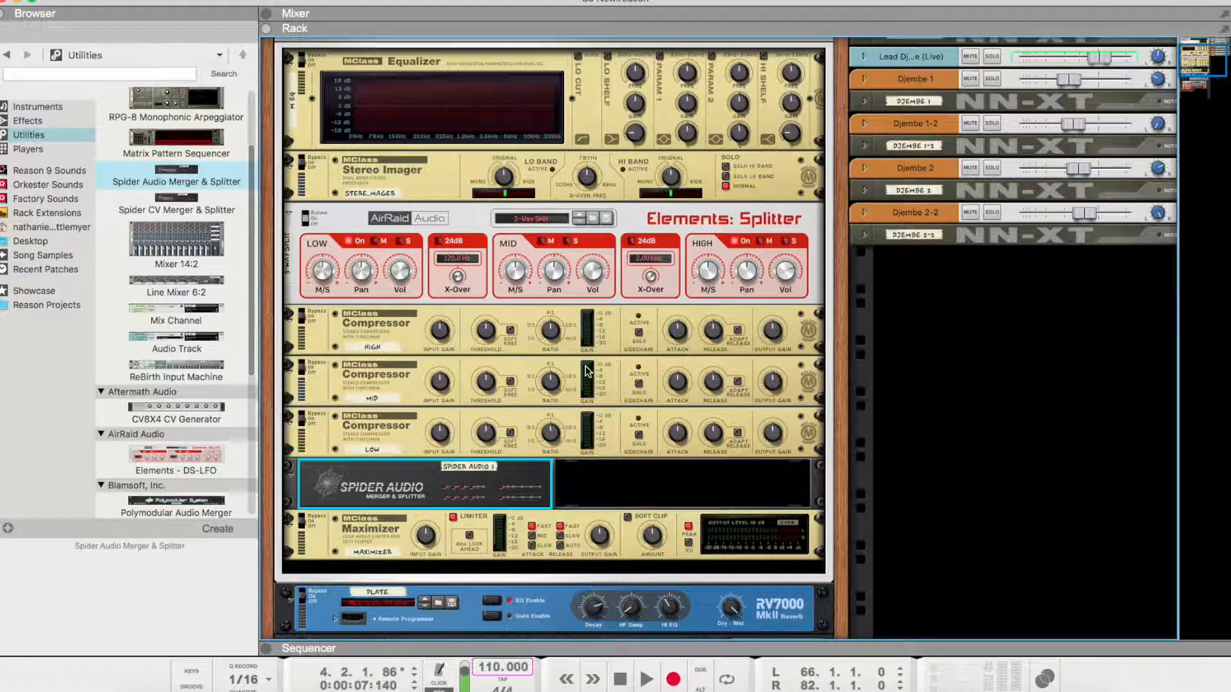